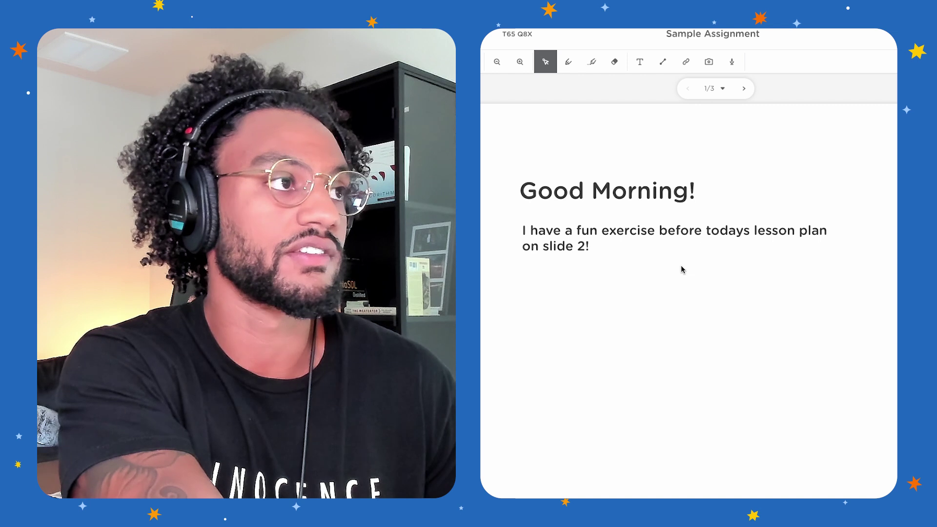
Go to slide 2 and drag all three squares aside to reveal the group names
click(742, 88)
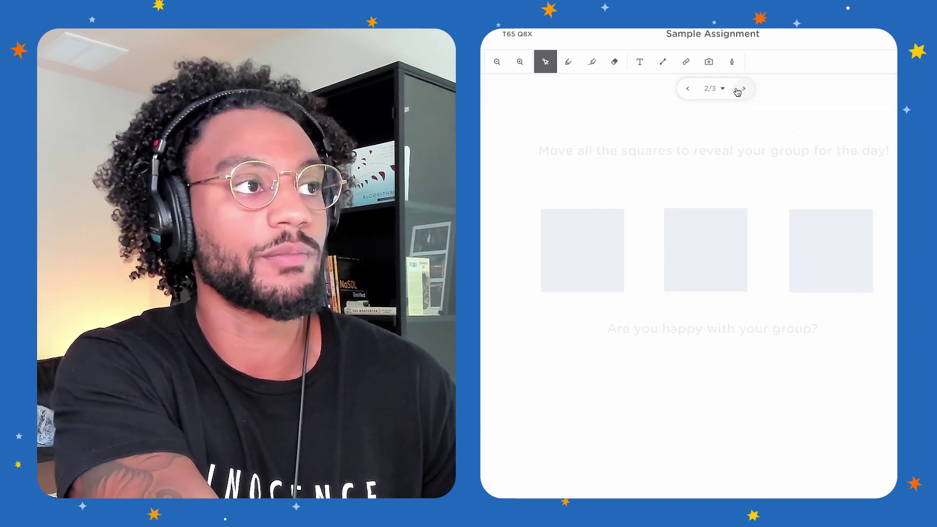
click(620, 245)
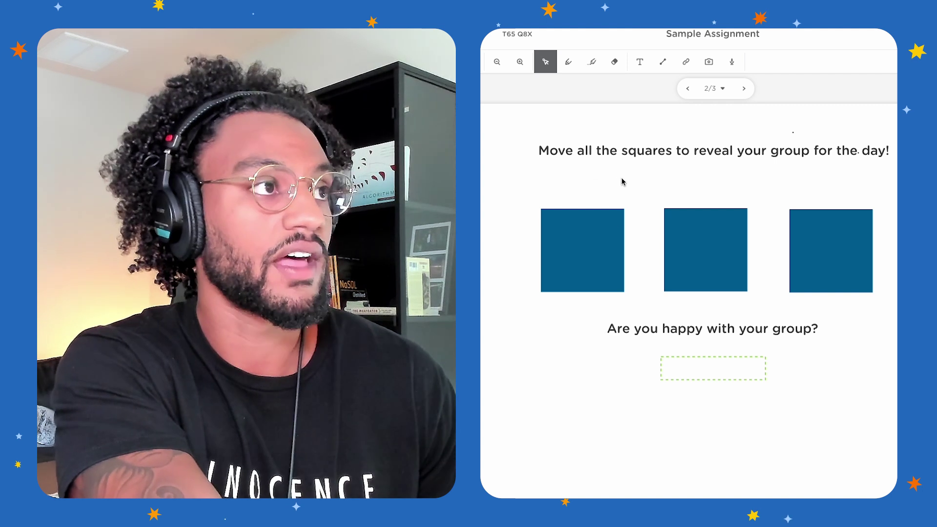
drag(595, 249, 539, 204)
drag(721, 245, 657, 179)
click(836, 230)
drag(842, 239, 806, 183)
Drag the first and second squares back over their group names
click(530, 207)
drag(530, 207, 592, 243)
click(633, 199)
drag(633, 199, 689, 250)
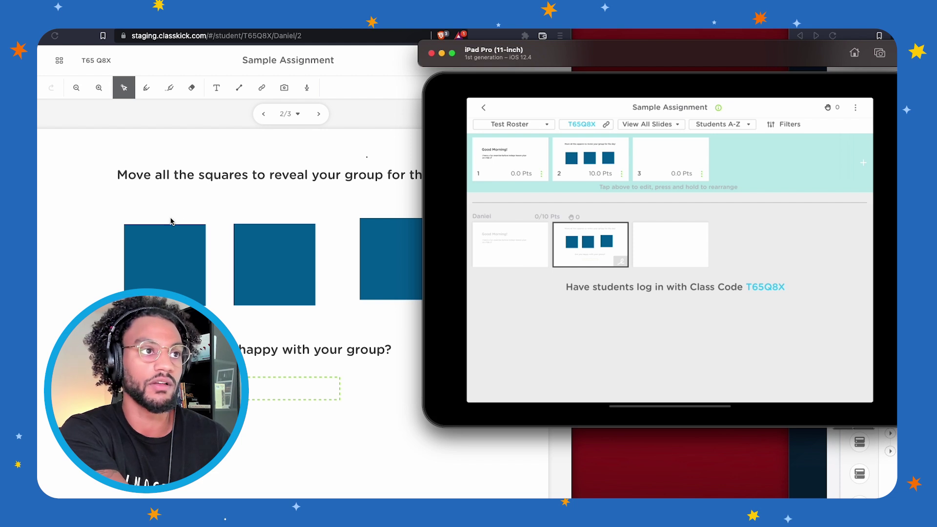
click(184, 197)
click(739, 371)
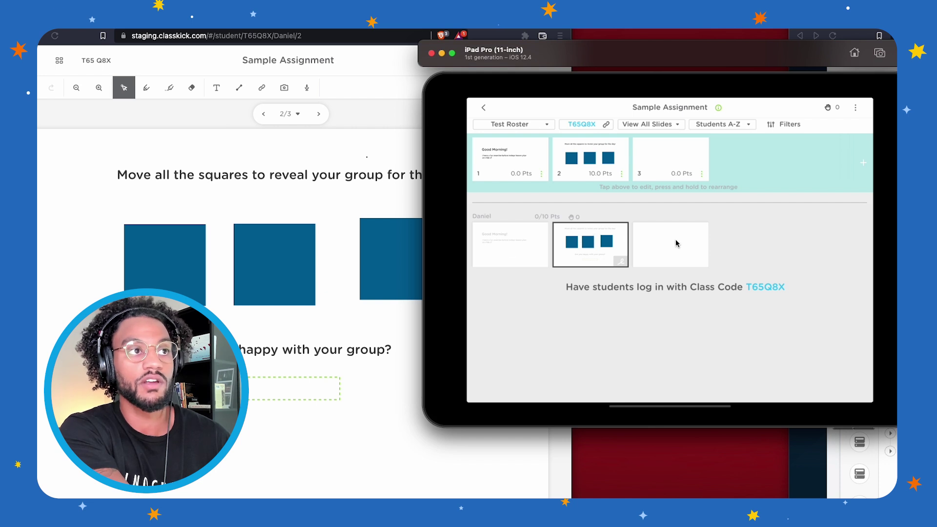
click(351, 201)
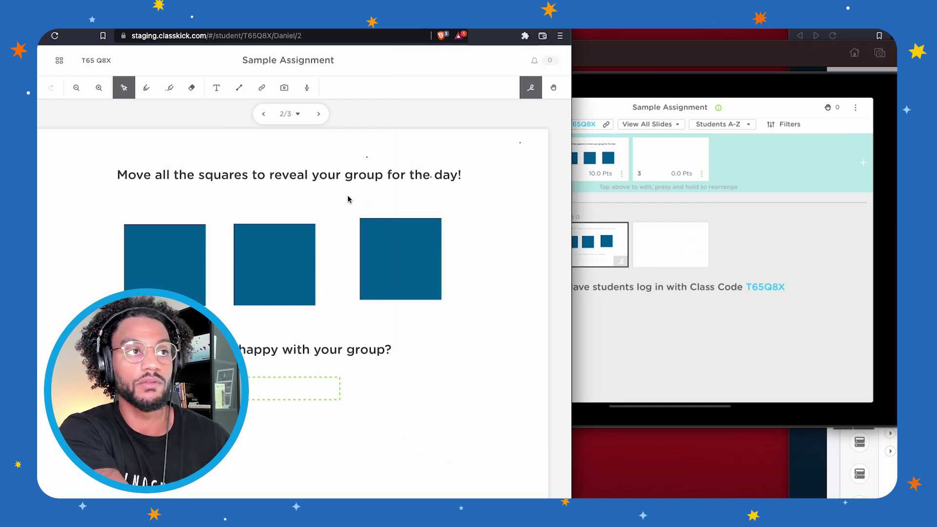
click(263, 114)
click(624, 324)
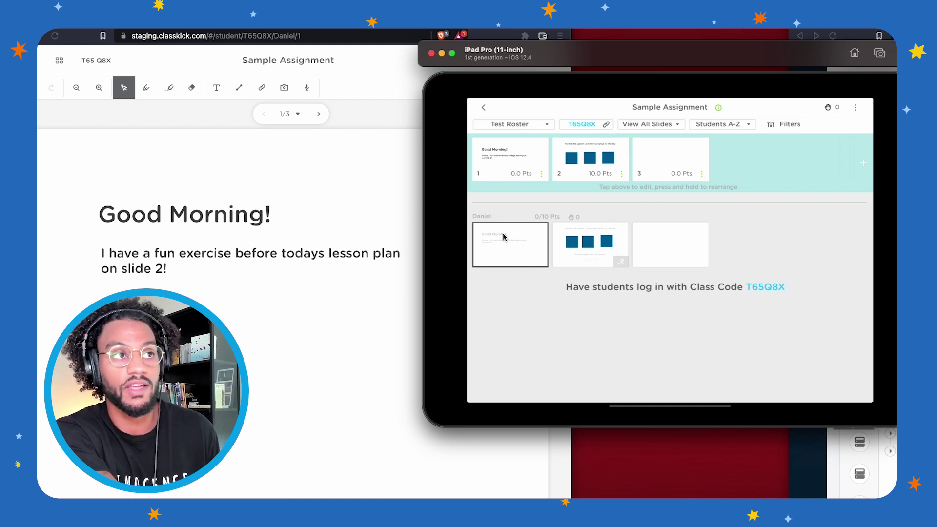
click(340, 182)
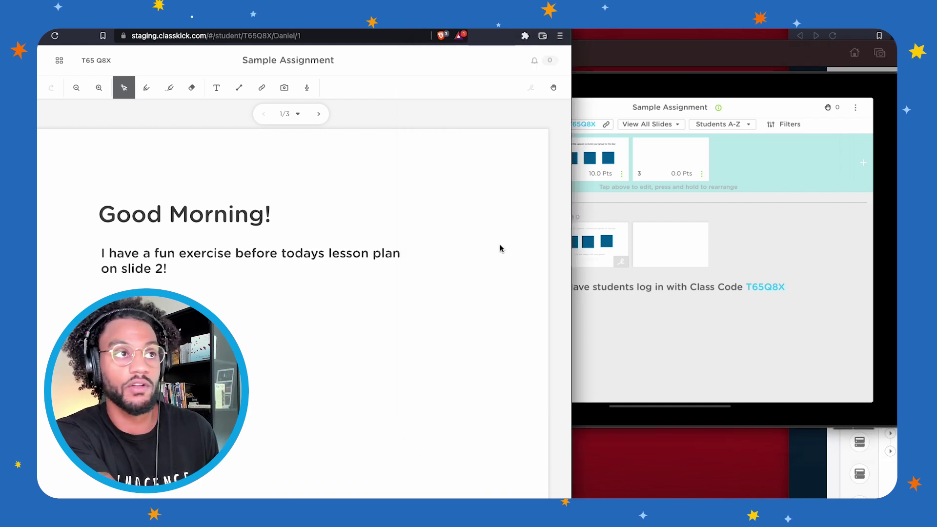
click(608, 324)
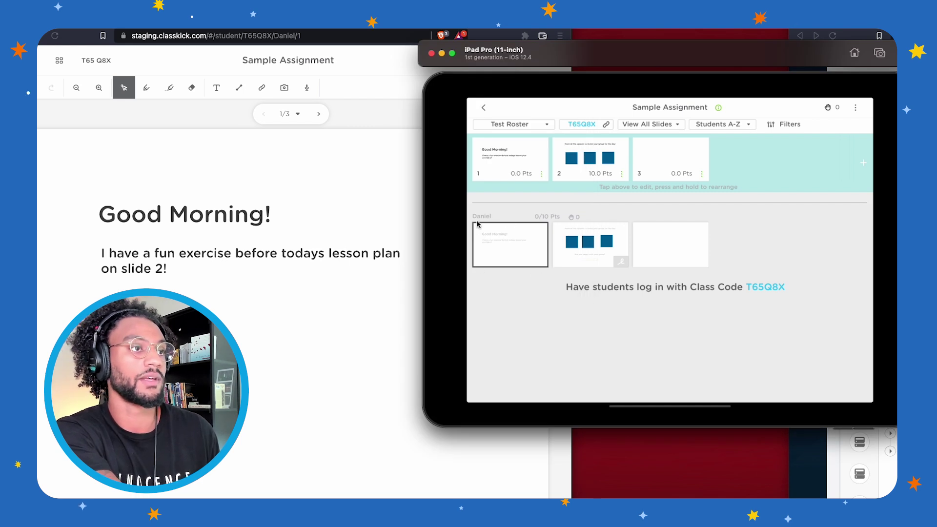
click(314, 125)
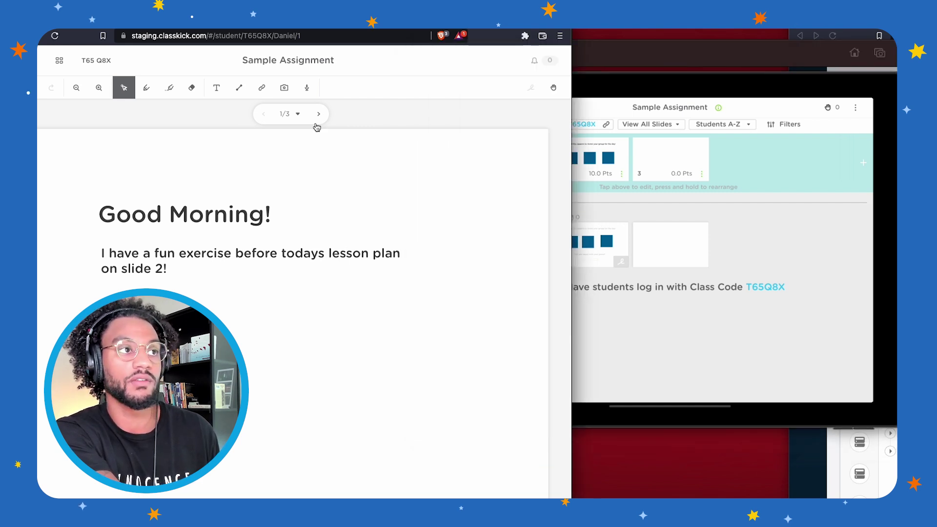
click(319, 114)
click(644, 316)
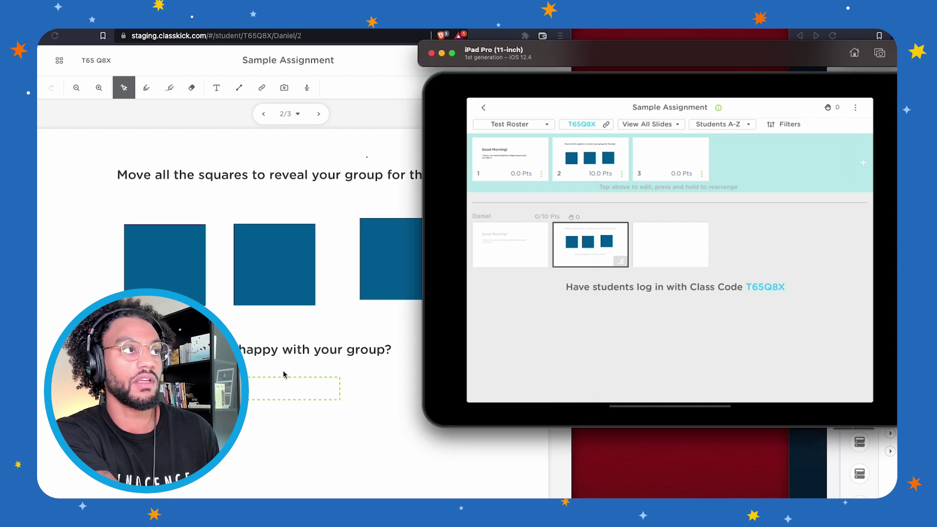
In the student view, drag the three squares up to reveal the group names
click(326, 324)
drag(156, 247, 130, 185)
drag(280, 264, 280, 203)
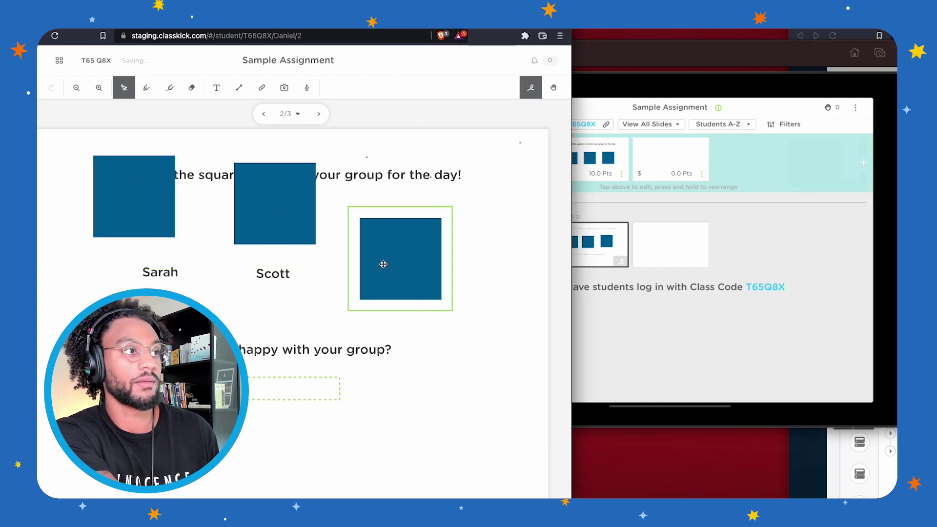
drag(383, 262, 382, 204)
Check the teacher dashboard, deselect the third square, and open the Help Center panel
click(701, 349)
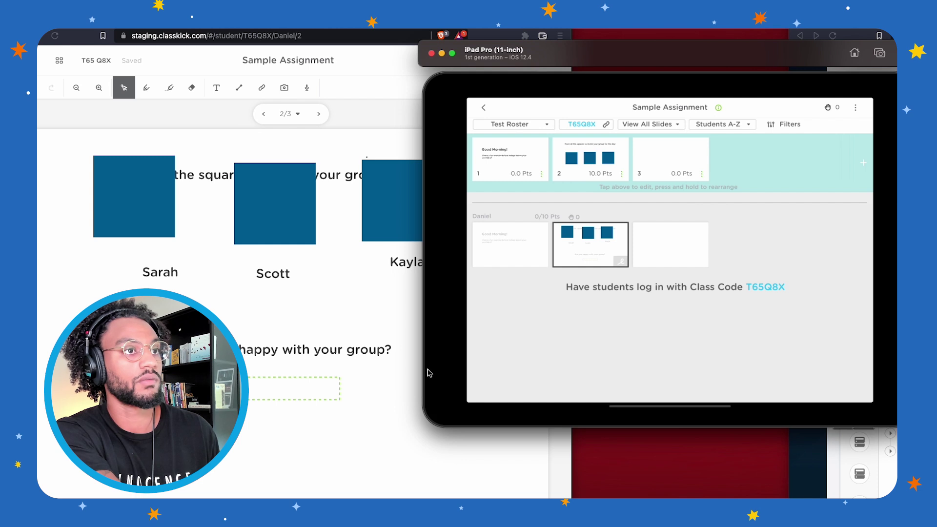
click(304, 389)
click(691, 328)
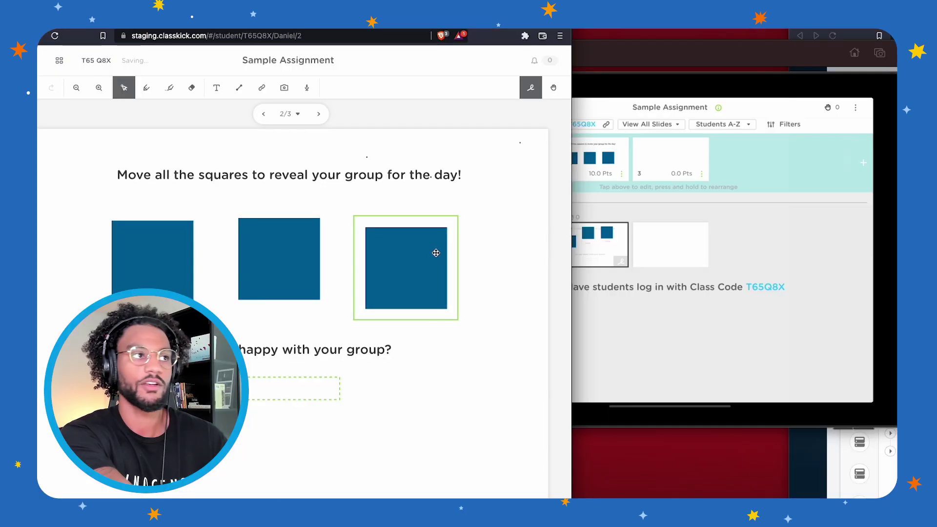
click(512, 178)
click(553, 88)
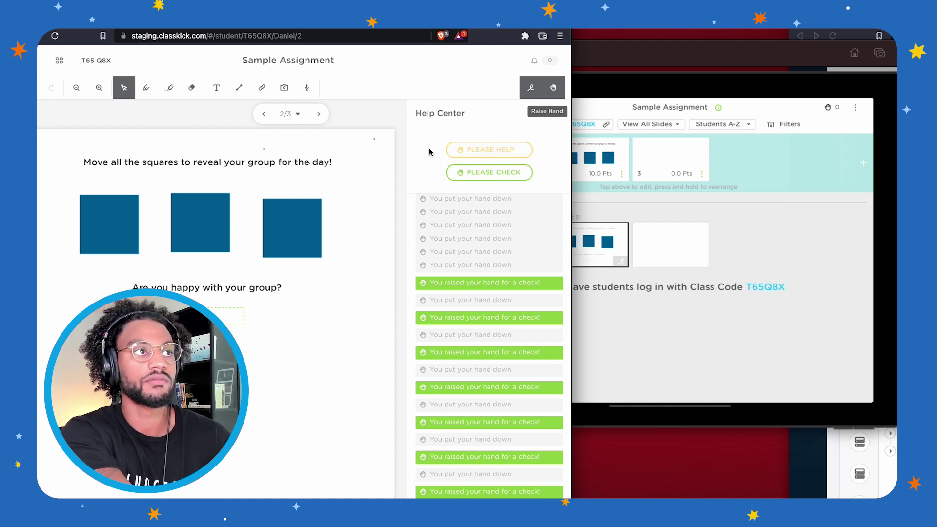
Raise the student's hand for help, then open their slide 2 from the teacher dashboard
click(501, 151)
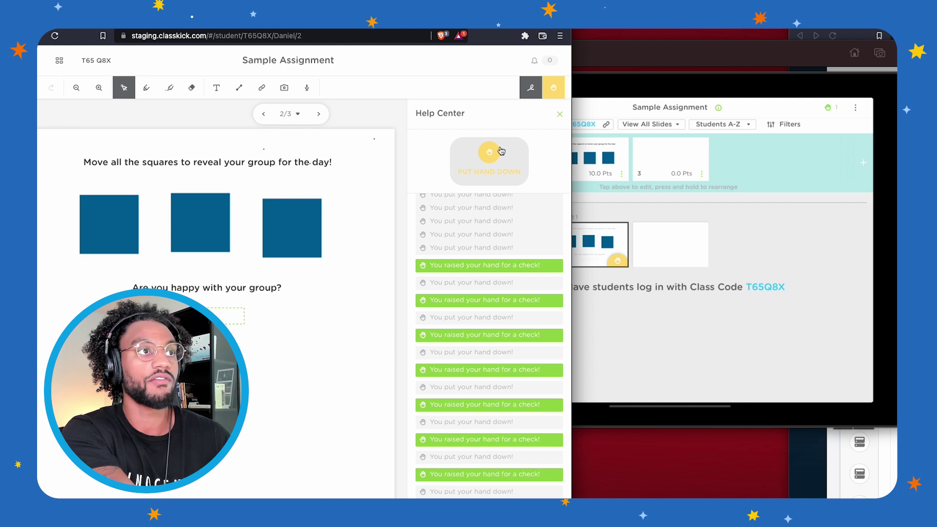
click(788, 231)
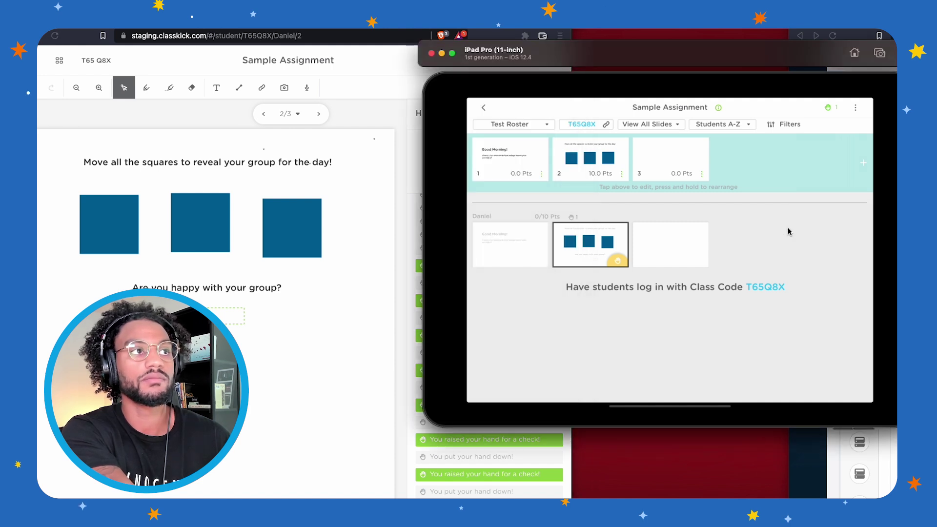
drag(664, 61, 710, 52)
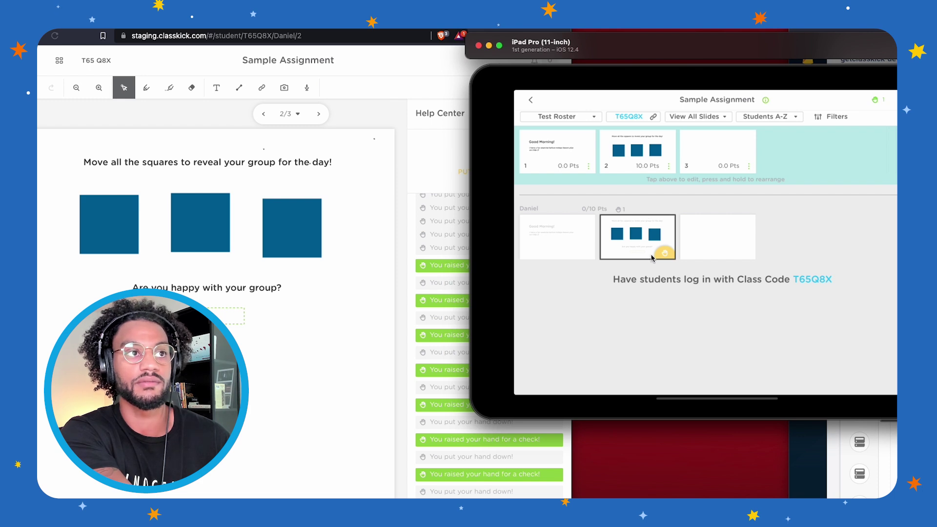
click(656, 233)
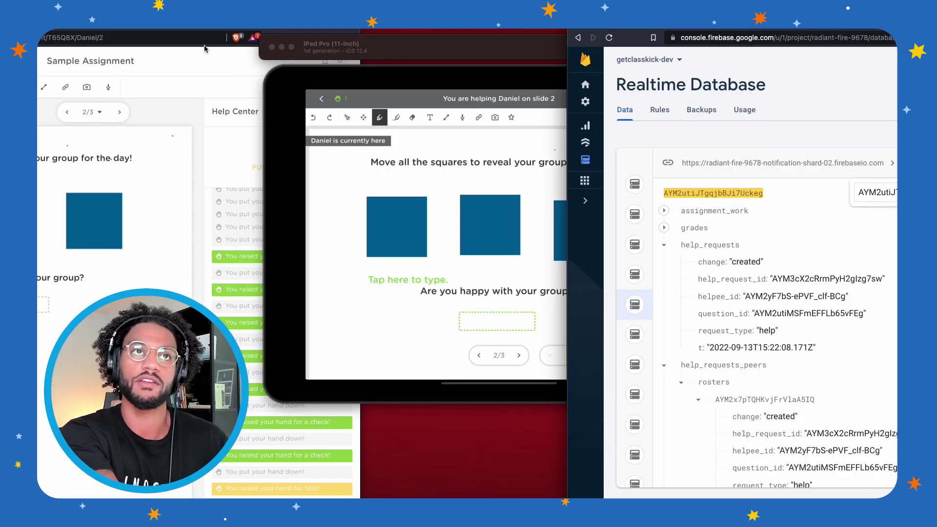
Lower the student's hand, re-raise it with Please Help, then lower it again
click(282, 153)
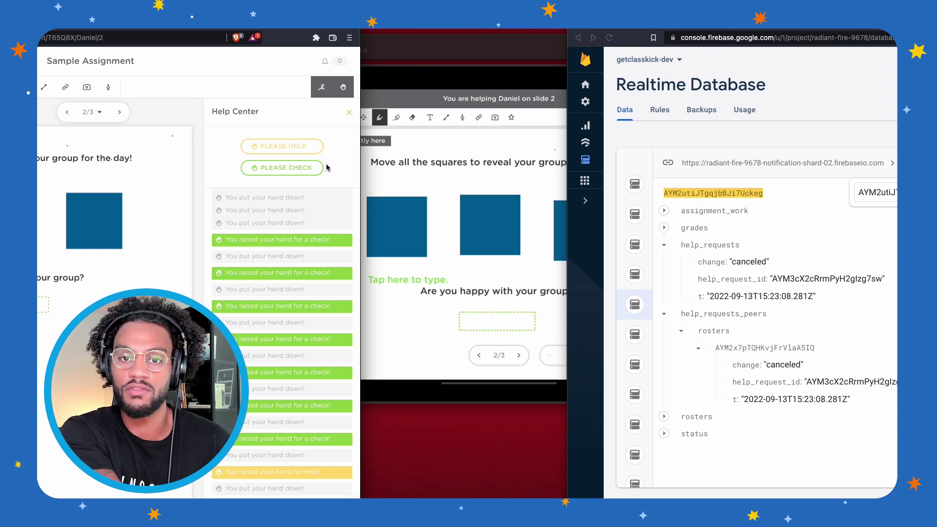
click(286, 147)
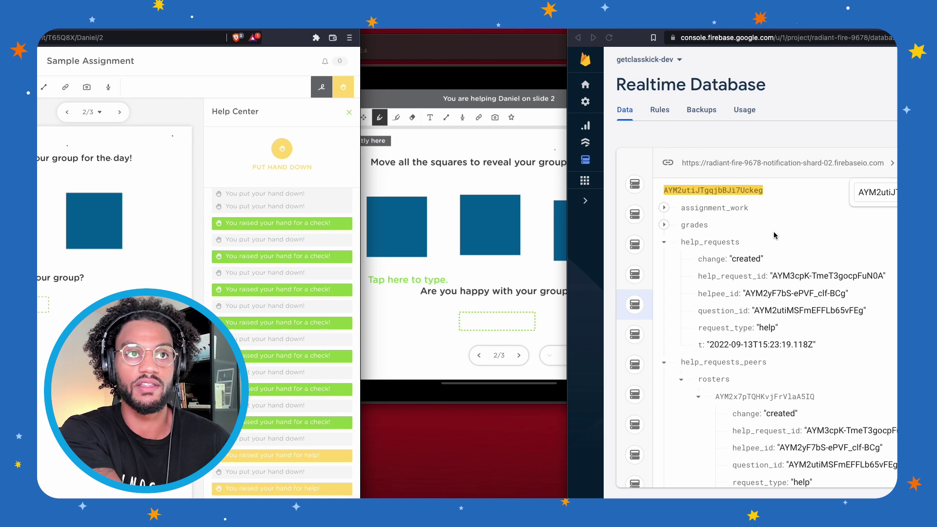
scroll(741, 277, down, 1)
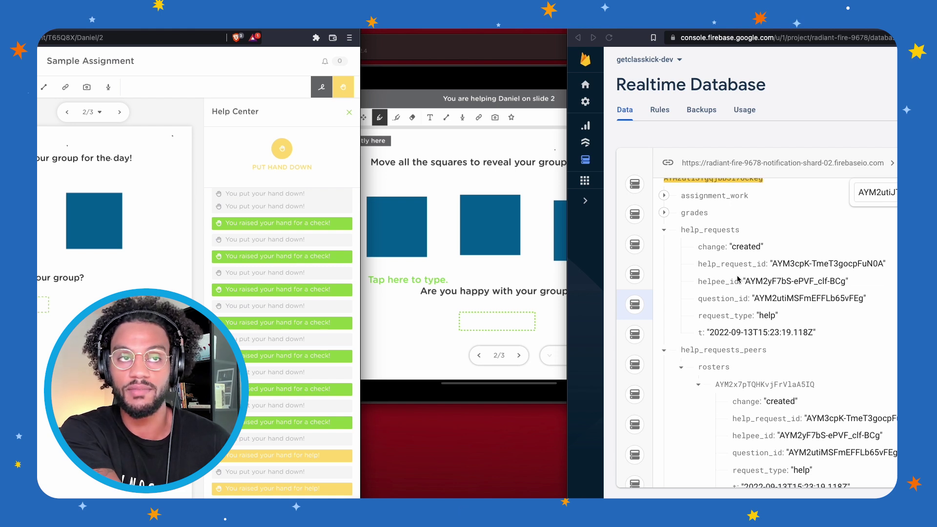
scroll(739, 305, up, 1)
click(282, 166)
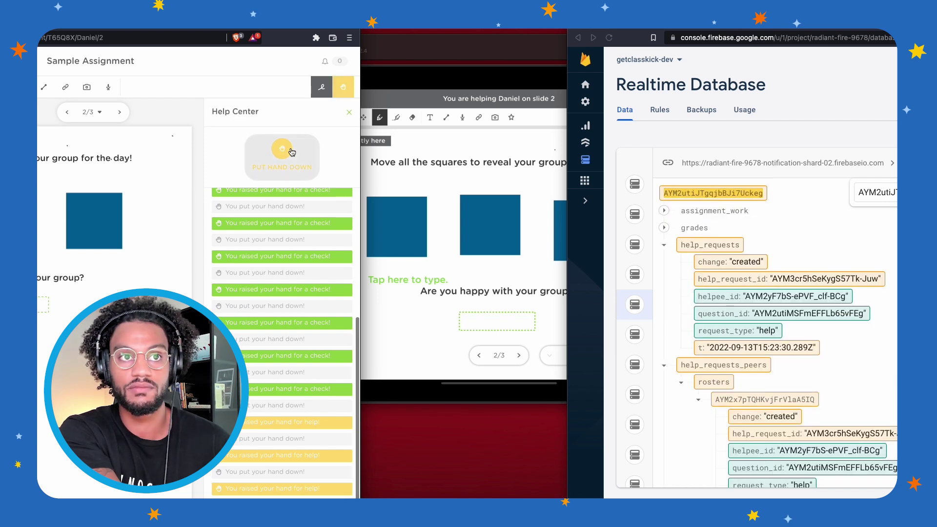
scroll(720, 352, down, 1)
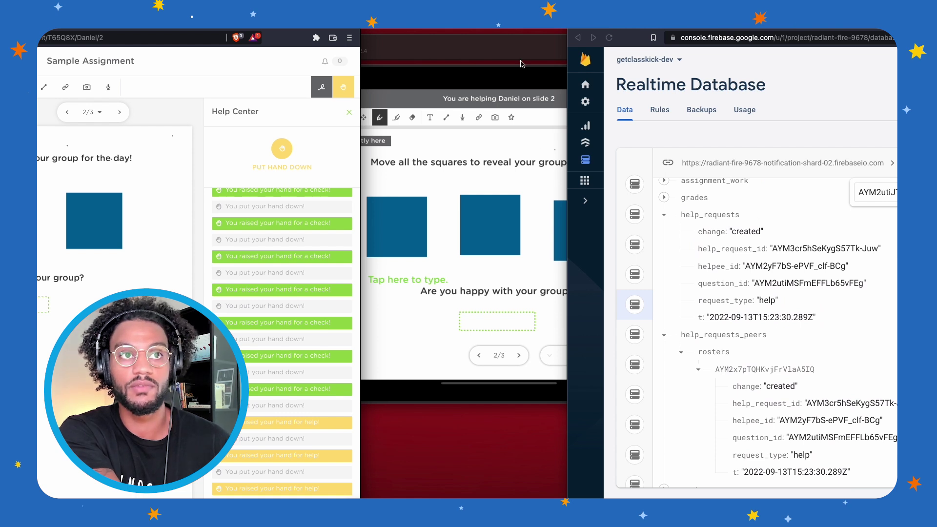
click(561, 176)
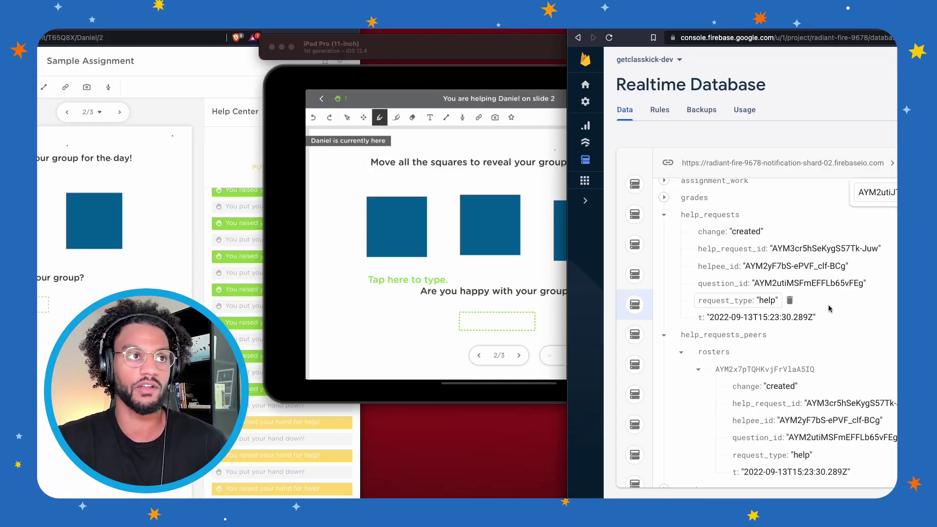
Highlight near 'the squares' in yellow and draw a black pen curl between the first two squares
click(428, 307)
click(395, 118)
drag(441, 146, 443, 198)
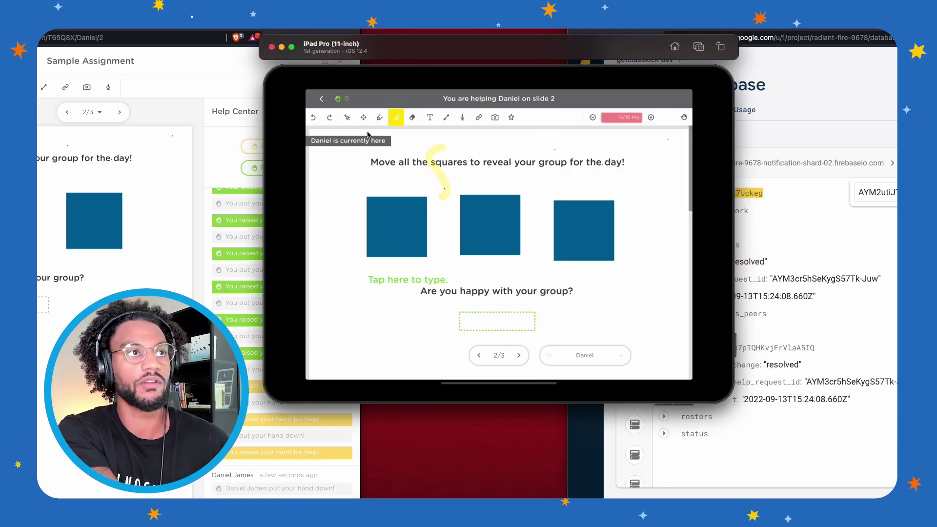
click(379, 118)
drag(445, 146, 442, 227)
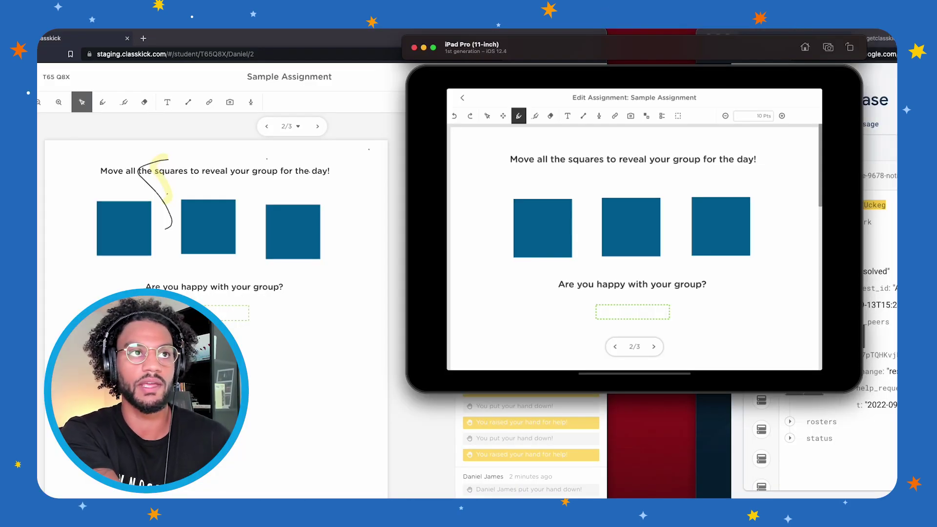
Add an empty text box to slide 2, leaving the pen options unchanged
click(526, 121)
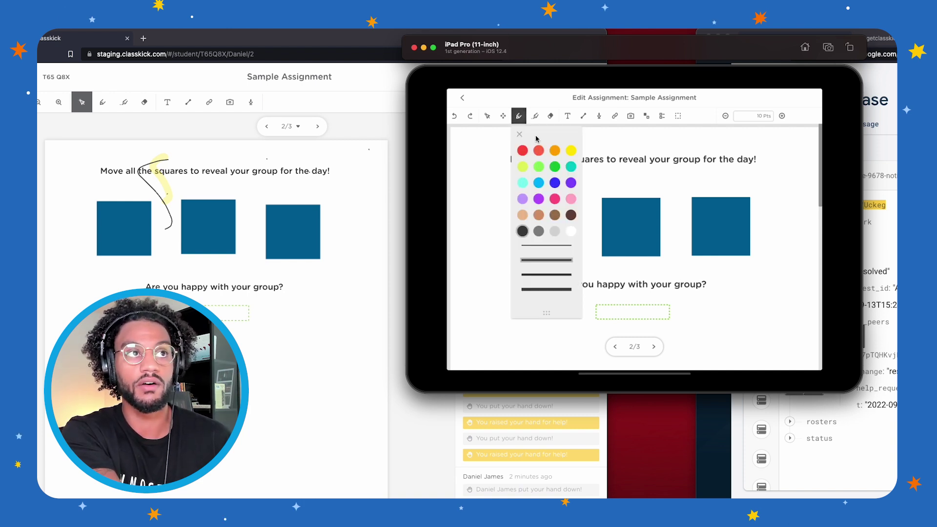
click(522, 134)
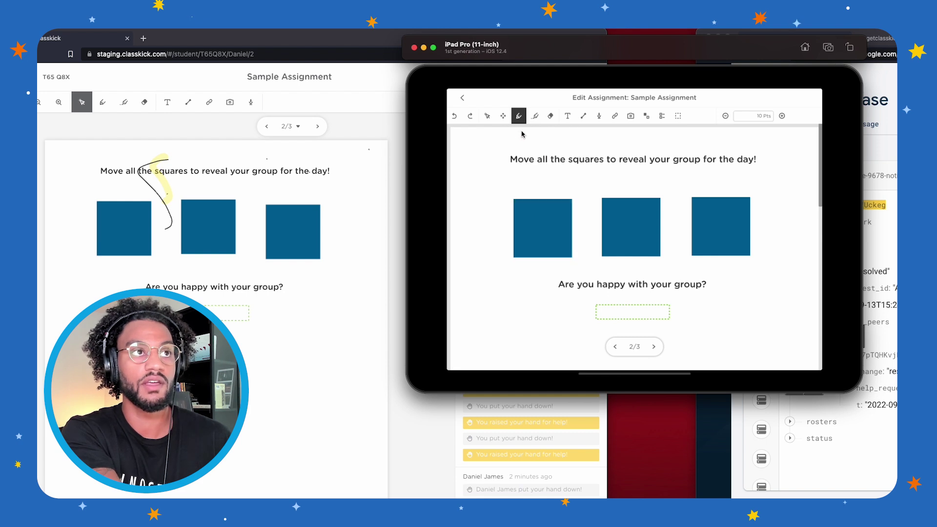
click(569, 118)
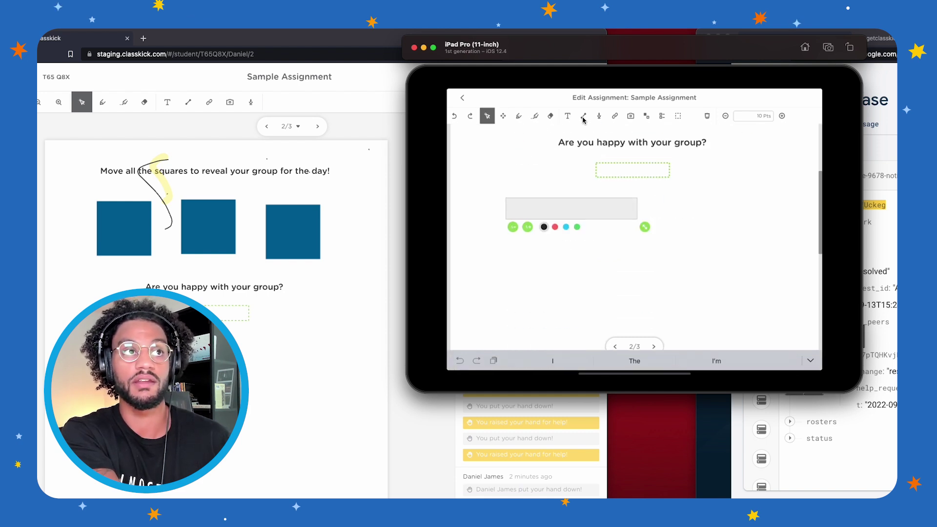
click(578, 148)
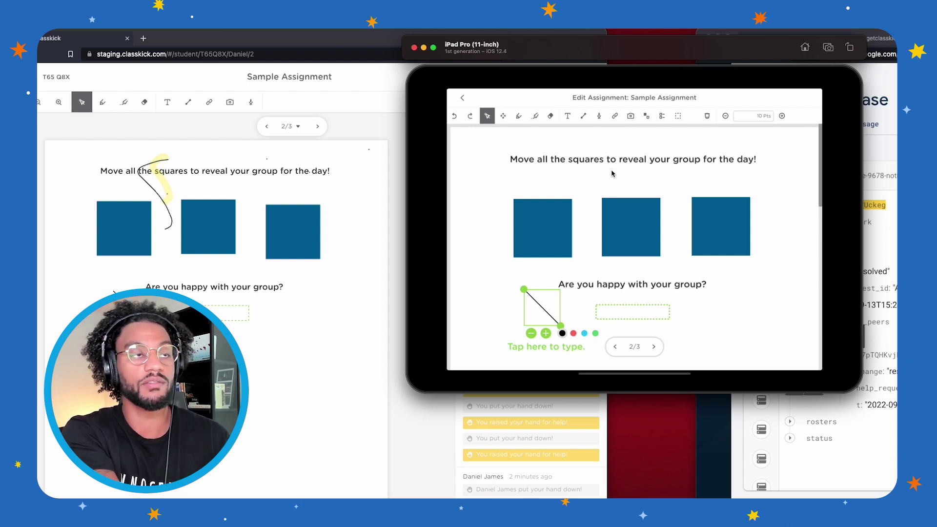
Nudge the two blue squares and start a new multiple-choice question
mouse_move(552, 217)
mouse_down()
mouse_move(533, 178)
mouse_move(545, 215)
mouse_up()
mouse_move(637, 227)
mouse_down()
mouse_move(625, 195)
mouse_move(629, 224)
mouse_up()
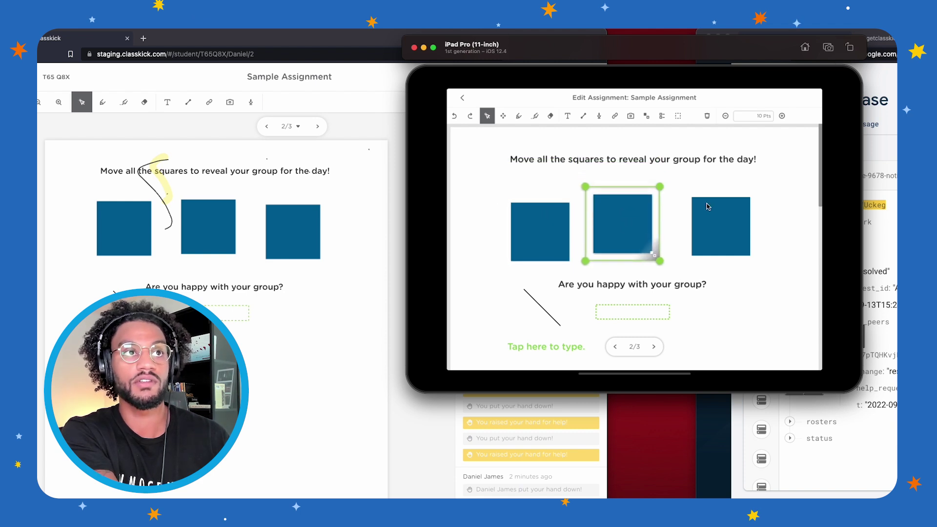
click(663, 120)
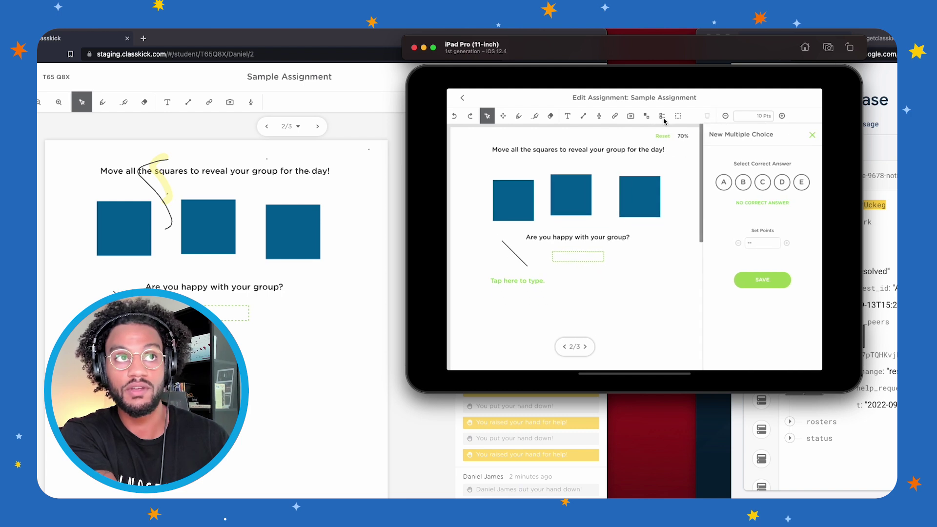